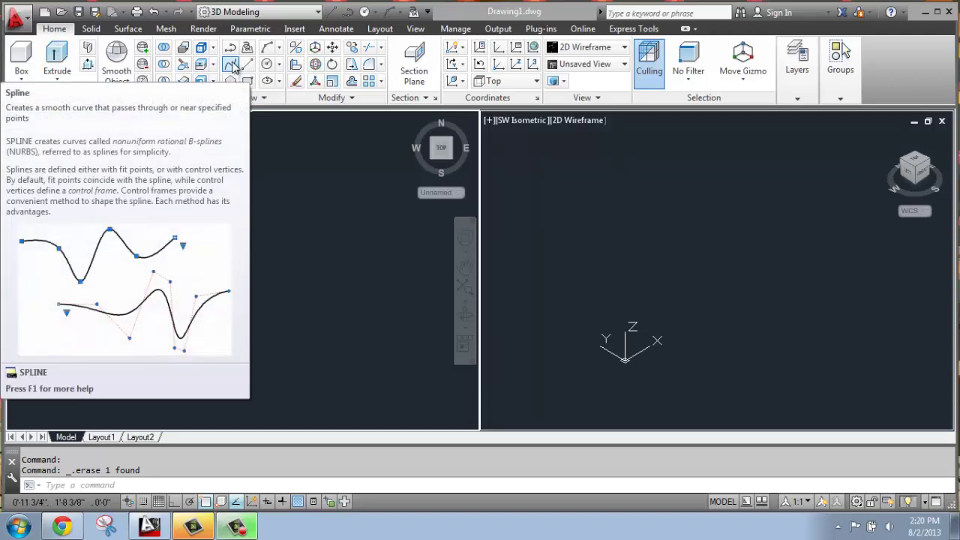
Step: Start a fit-point spline and place its first seven wave points across the Top view
left_click(232, 66)
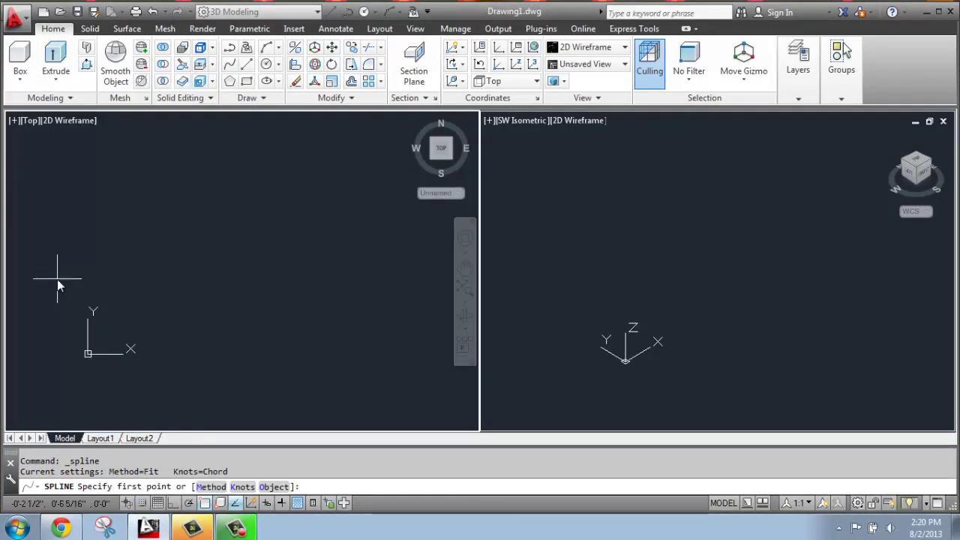
left_click(17, 268)
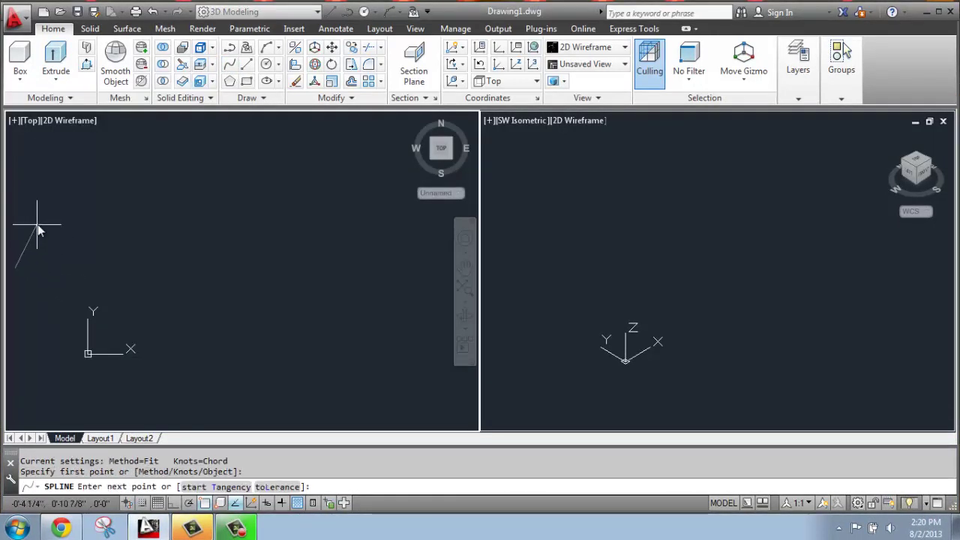
left_click(37, 225)
left_click(77, 243)
left_click(102, 274)
left_click(155, 274)
left_click(222, 248)
left_click(279, 273)
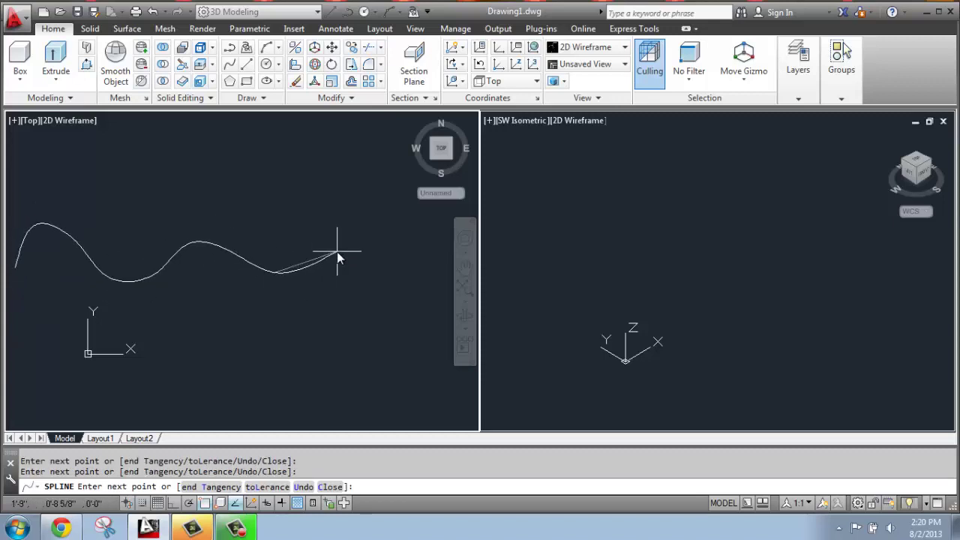
Step: Continue the wave further right, curving it down at the end, and finish the spline
middle_click_drag(385, 271, 177, 274)
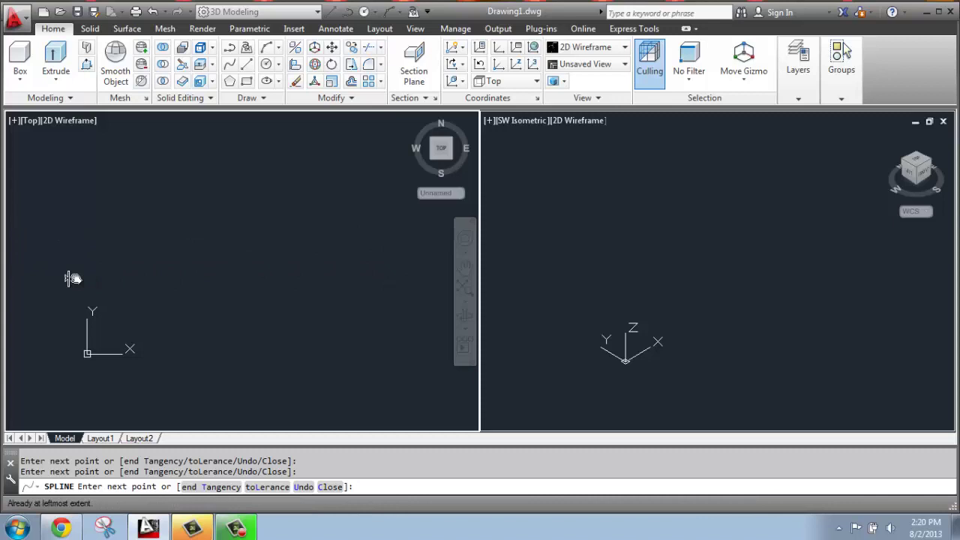
middle_click_drag(72, 279, 102, 265)
middle_click_drag(382, 337, 168, 314)
left_click(378, 230)
middle_click_drag(433, 260, 34, 284)
left_click(418, 318)
left_click(437, 378)
middle_click_drag(438, 380, 353, 377)
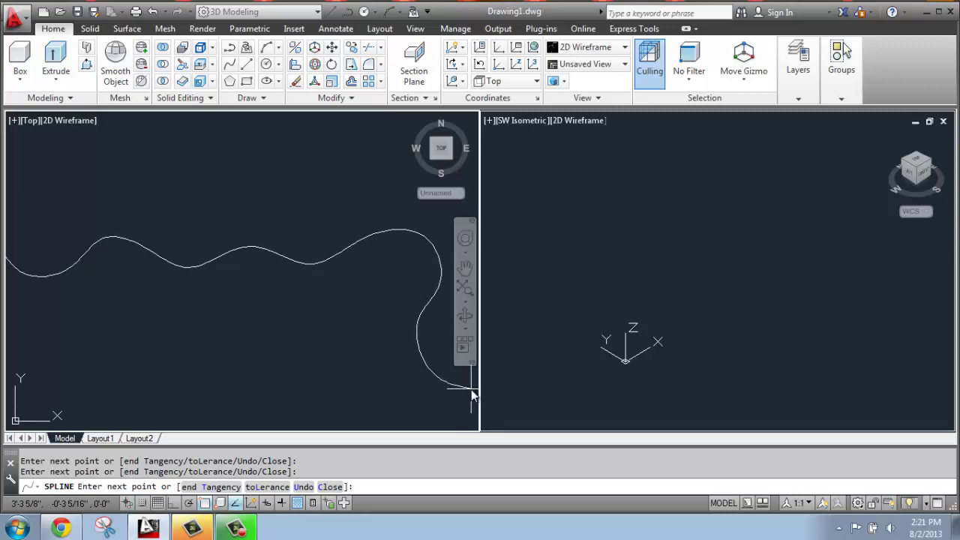
key("Return")
Step: Zoom All (Z, A) to show the whole spline
middle_click_drag(248, 276, 220, 275)
type("z")
key("Return")
type("a")
key("Return")
Step: Drag the spline's end grip right, shift its low point, and pull its start grip left
left_click(220, 275)
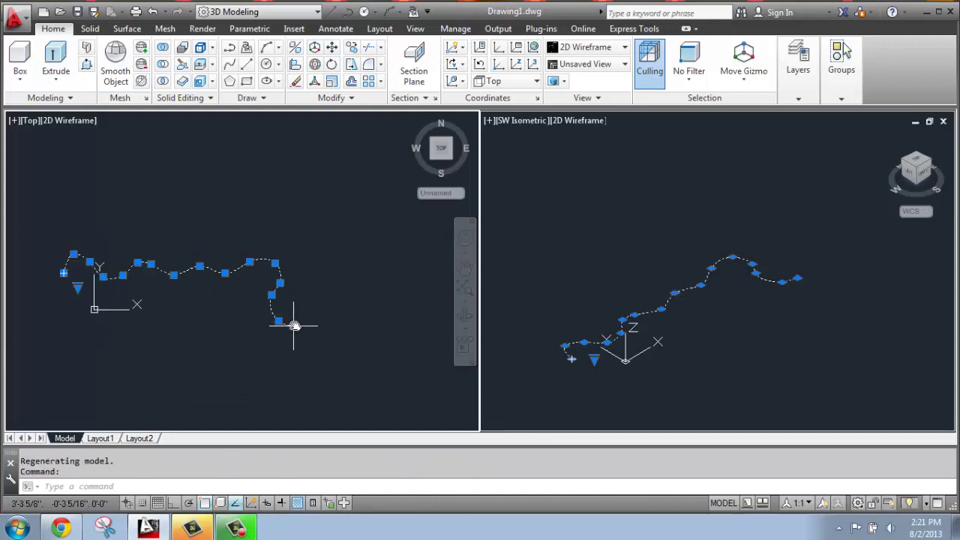
left_click(293, 326)
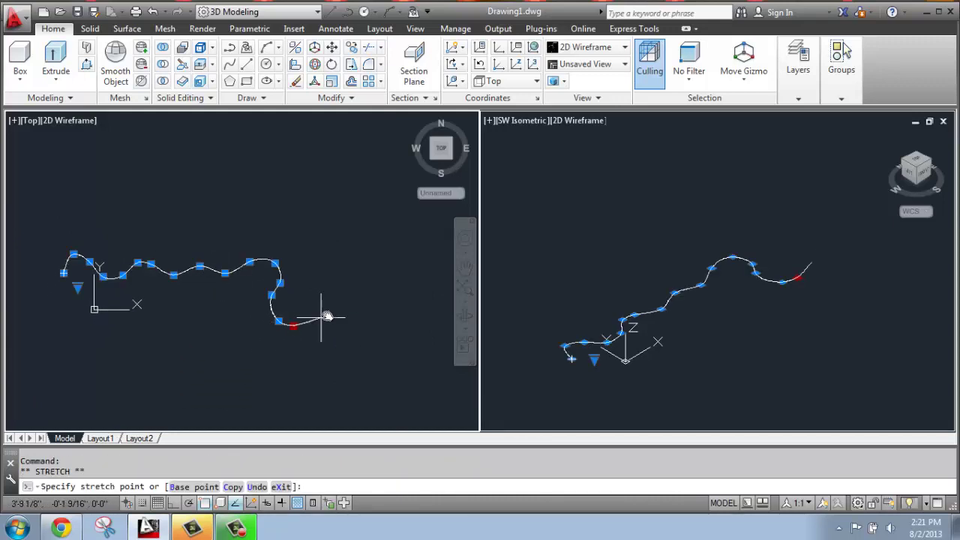
left_click(402, 283)
left_click(278, 321)
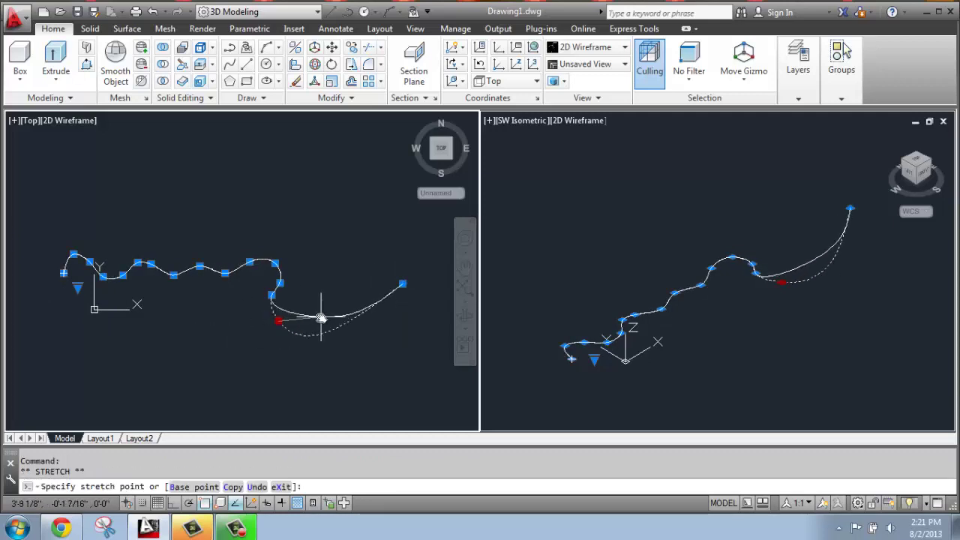
left_click(321, 317)
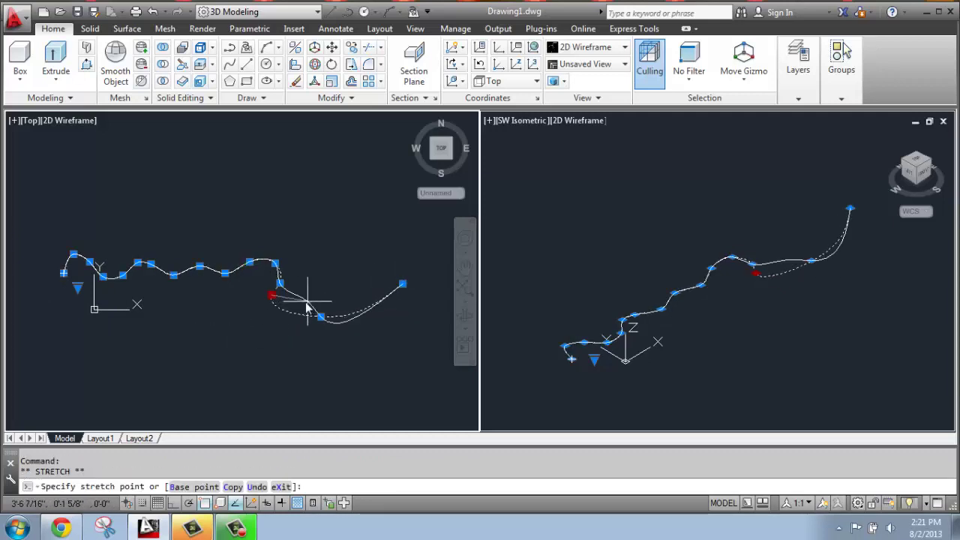
left_click(79, 289)
left_click(63, 273)
left_click(26, 297)
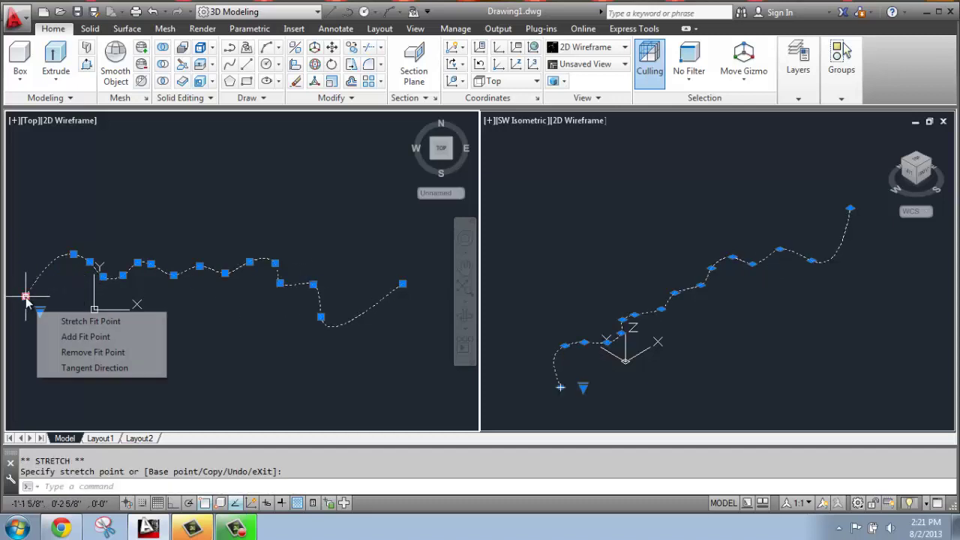
key("Escape")
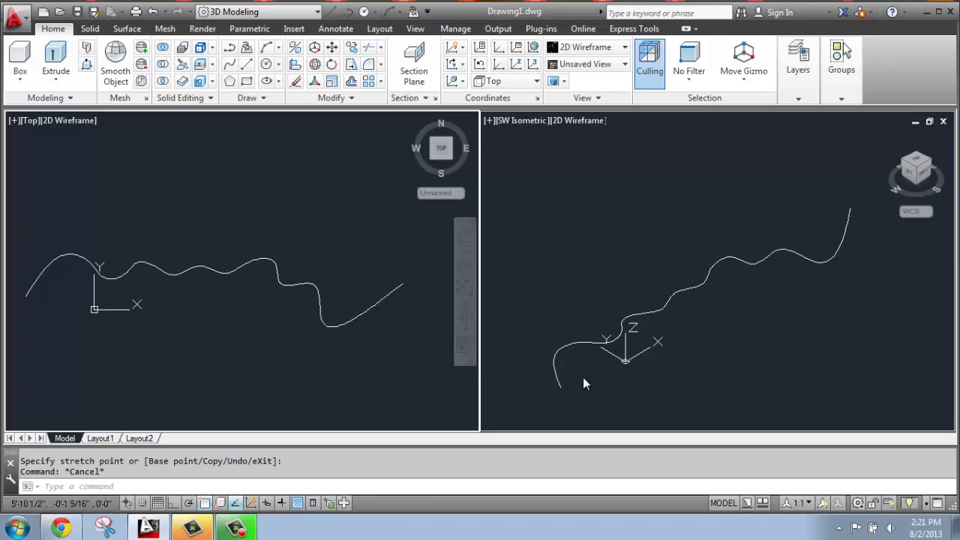
Step: Copy the spline from its left end straight to the right with Ortho on
scroll(279, 257, "down", 2)
middle_click_drag(278, 258, 182, 270)
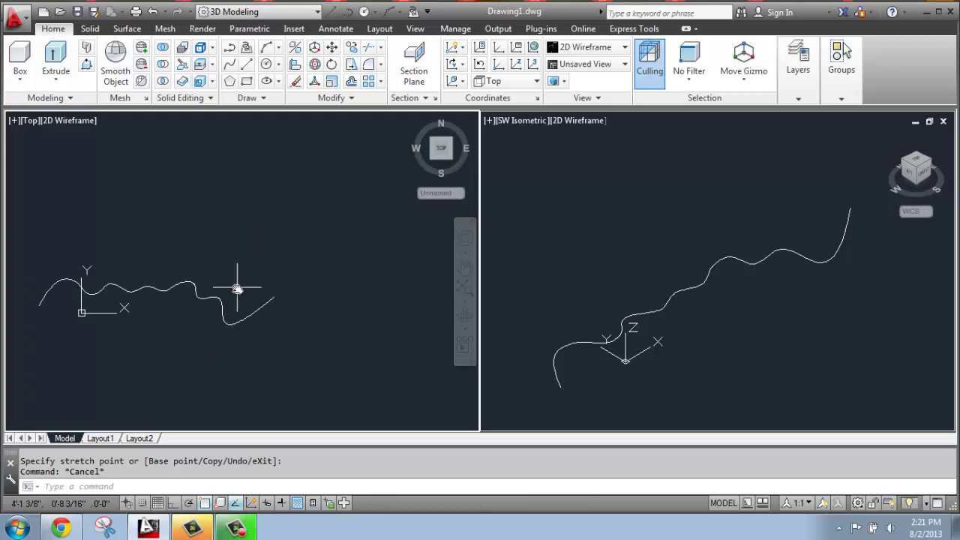
key("Escape")
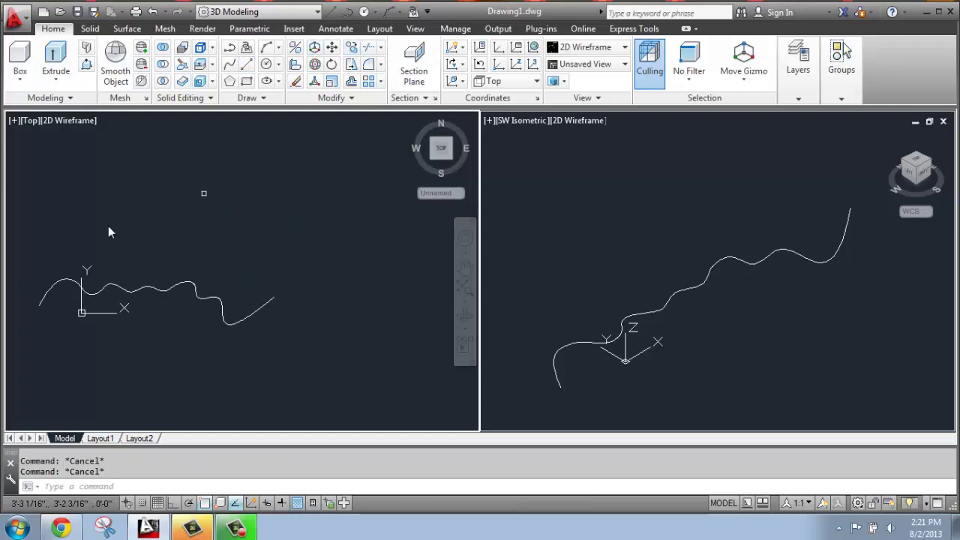
key("Return")
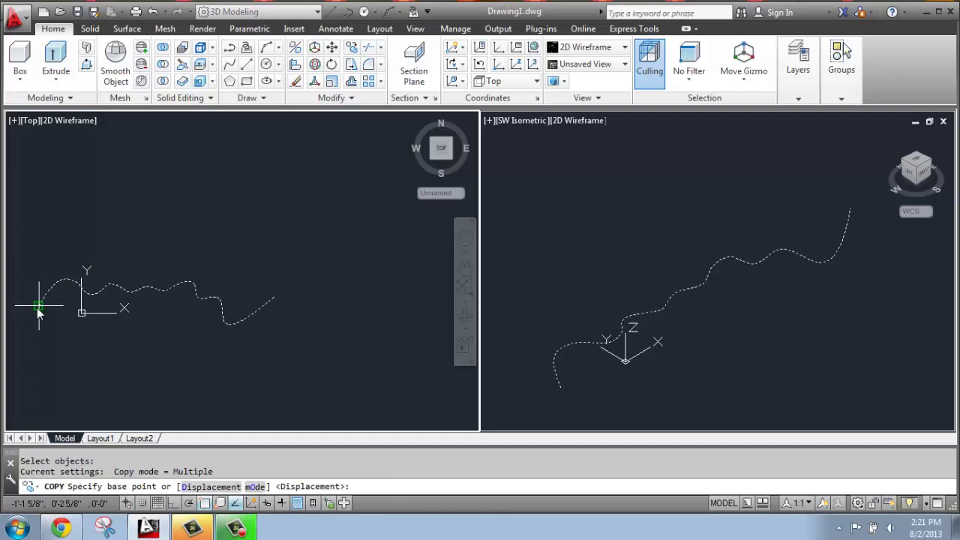
left_click(39, 303)
scroll(291, 296, "down", 3)
middle_click_drag(323, 273, 235, 279)
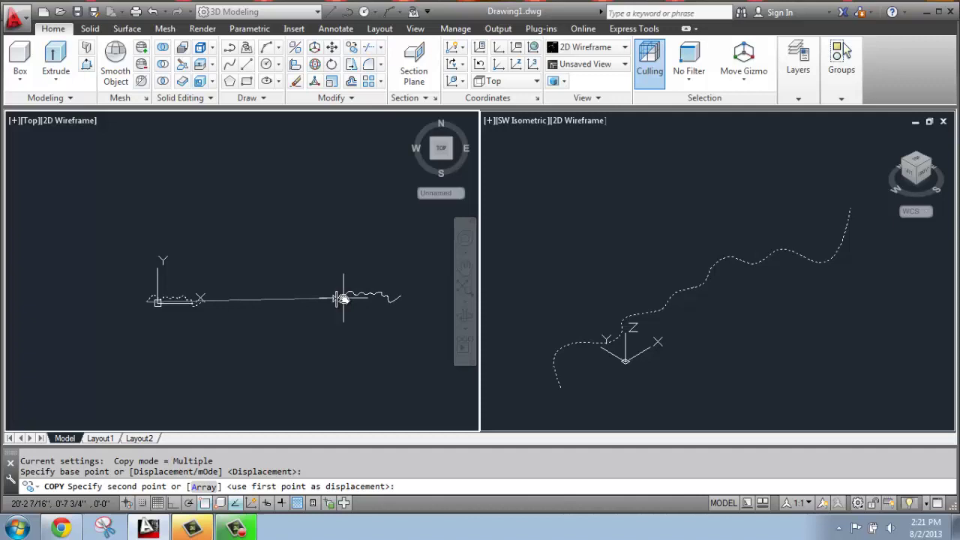
key("F8")
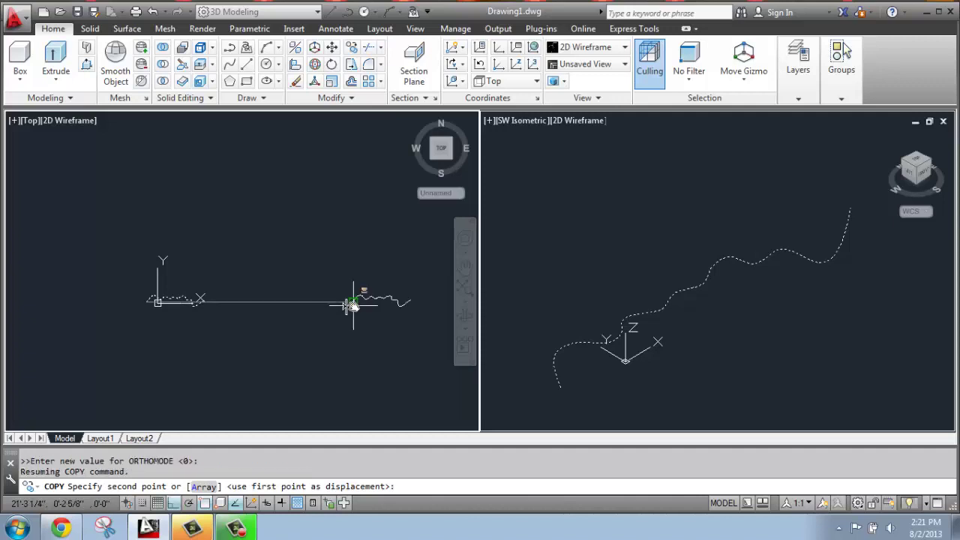
left_click(353, 304)
key("Return")
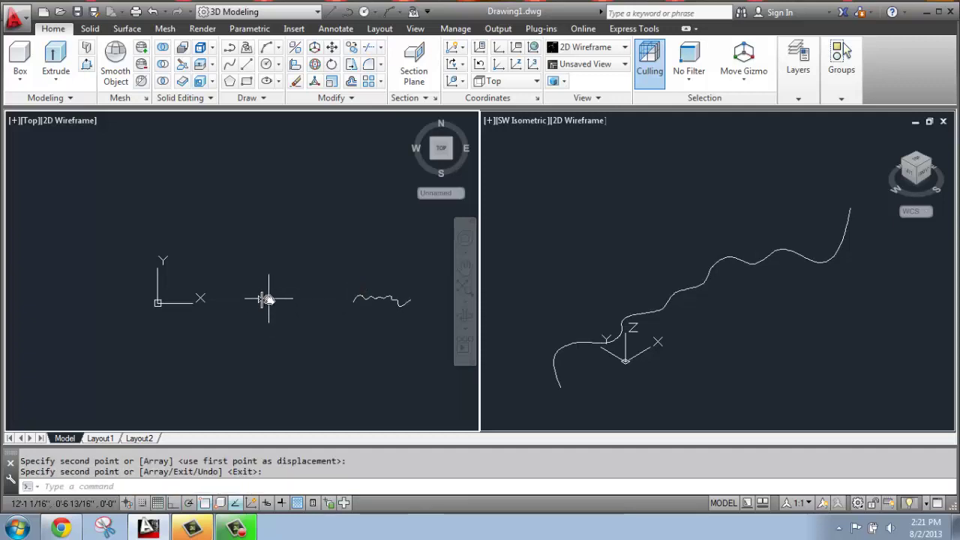
Step: Make the SW Isometric viewport active and reframe the curve in it
scroll(262, 295, "down", 2)
scroll(131, 284, "up", 2)
scroll(159, 301, "up", 2)
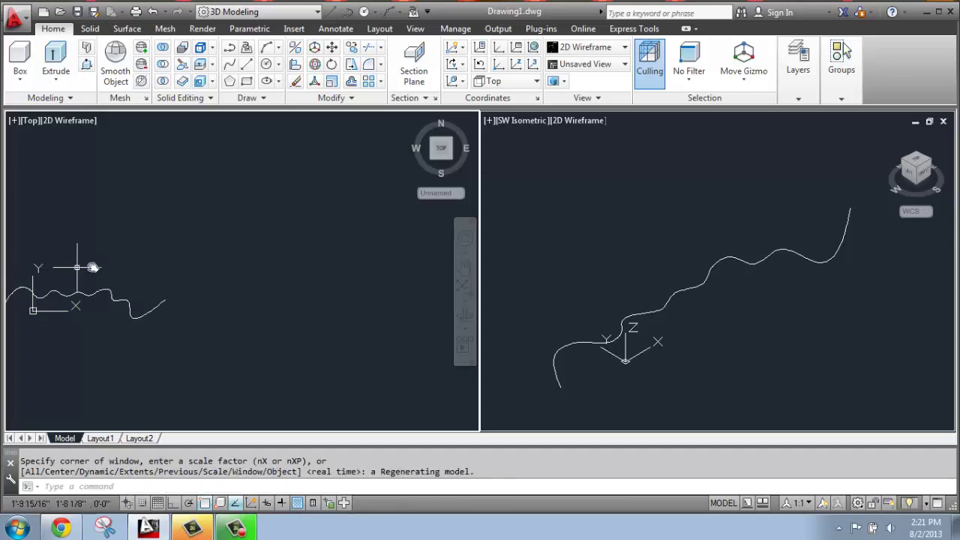
middle_click_drag(95, 266, 138, 266)
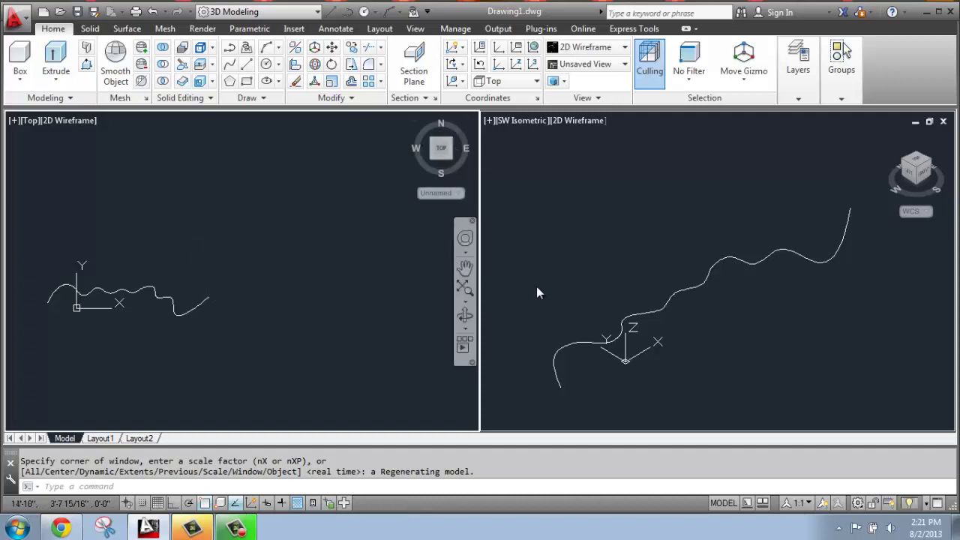
left_click(701, 312)
scroll(610, 168, "down", 3)
middle_click_drag(645, 163, 633, 252)
scroll(639, 253, "up", 2)
scroll(661, 276, "up", 1)
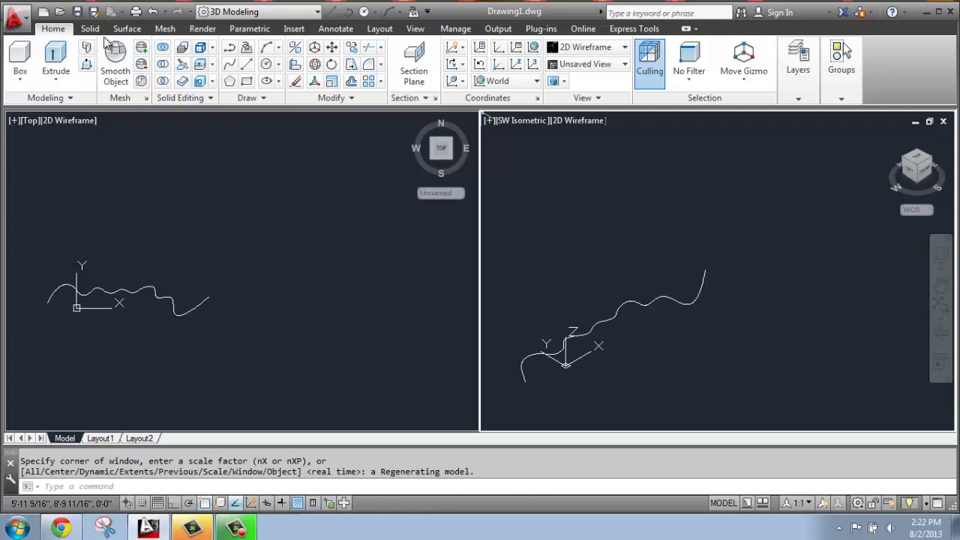
Step: Extrude the wavy spline upward into a surface wall and orbit to view it
left_click(128, 29)
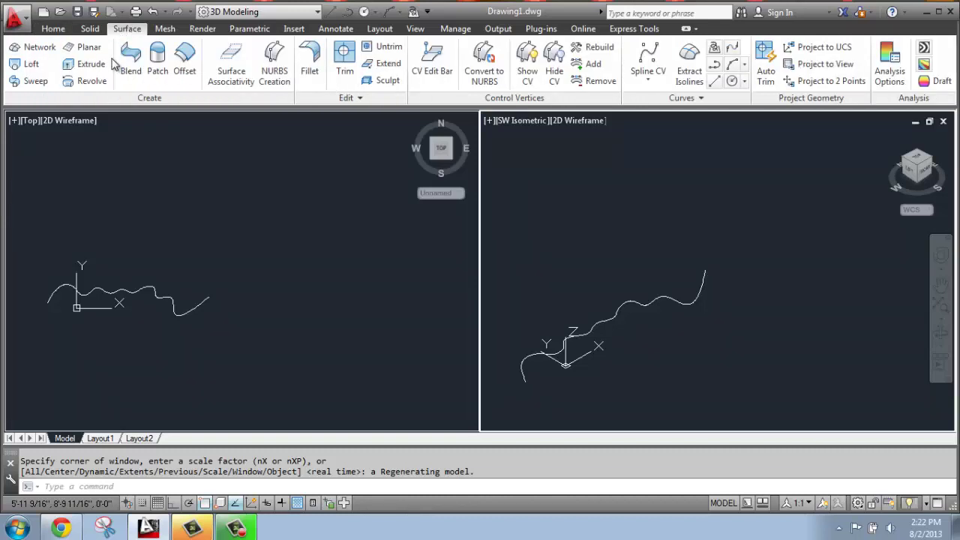
left_click(86, 64)
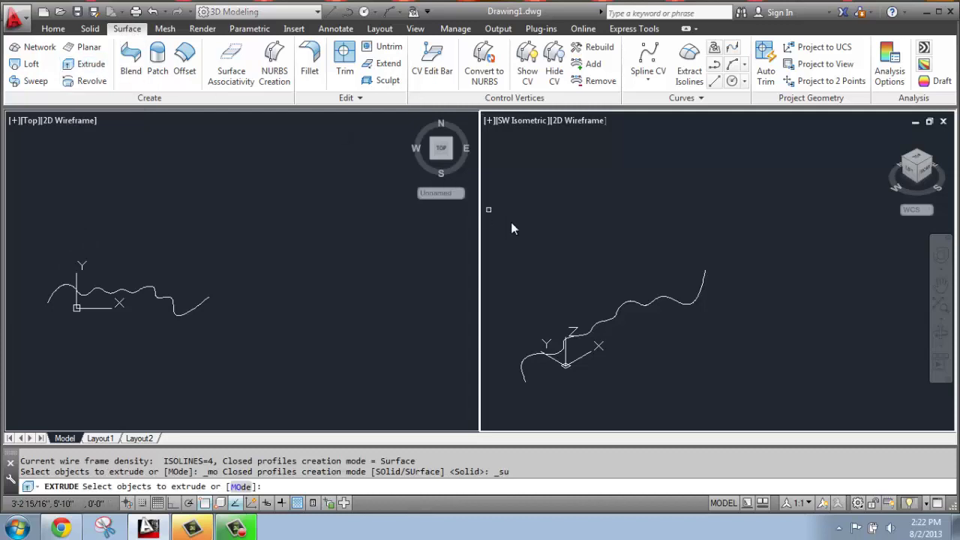
left_click(628, 308)
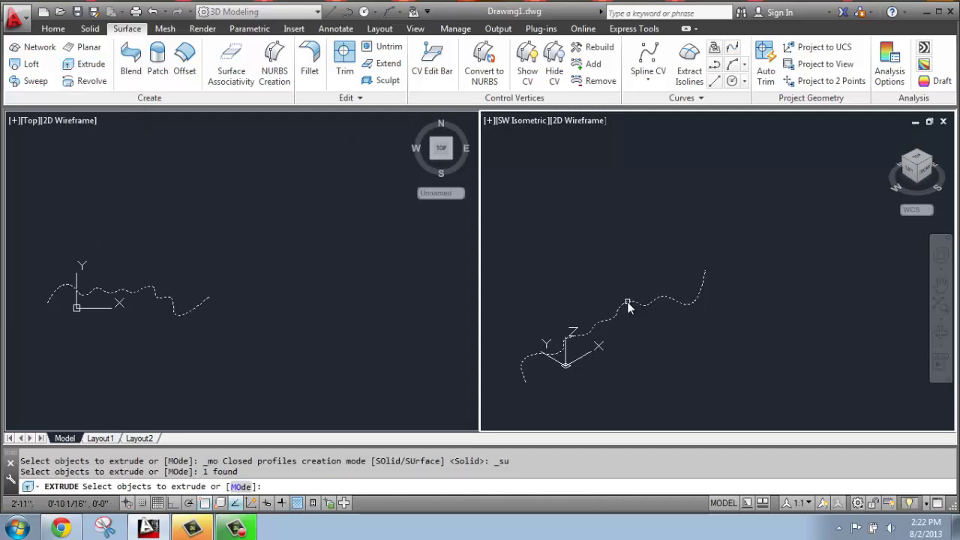
key("Return")
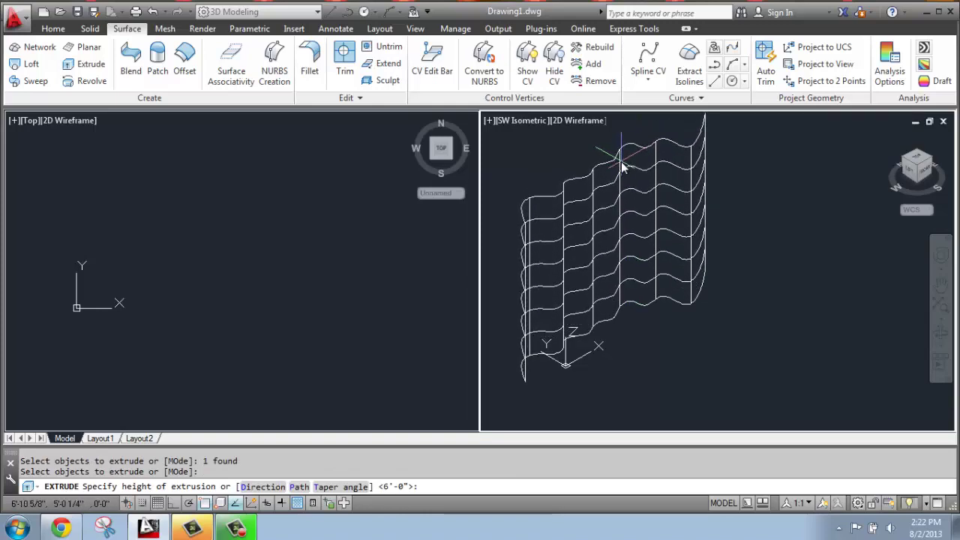
left_click(621, 146)
middle_click_drag(607, 257, 609, 294)
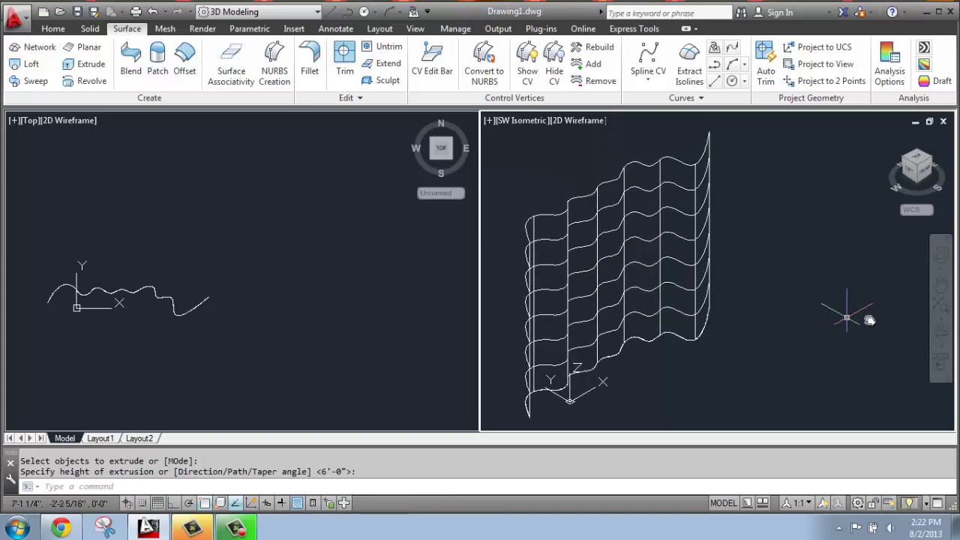
left_click(941, 333)
mouse_move(705, 208)
left_mouse_down()
mouse_move(712, 302)
mouse_move(583, 278)
mouse_move(480, 207)
mouse_move(484, 273)
mouse_move(712, 279)
mouse_move(660, 227)
left_mouse_up()
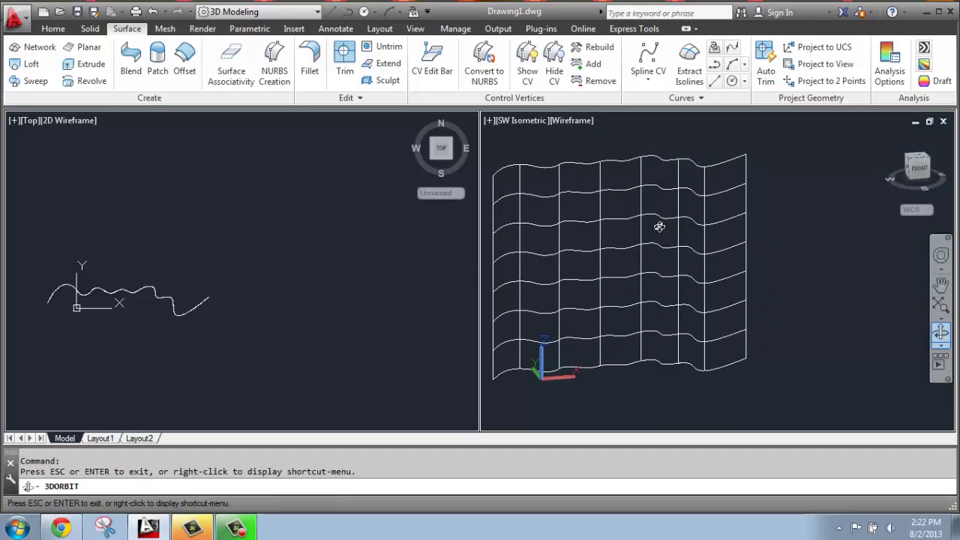
Step: Switch the viewport to Conceptual style and orbit to a near-front view of the surface
key("Escape")
left_click(580, 121)
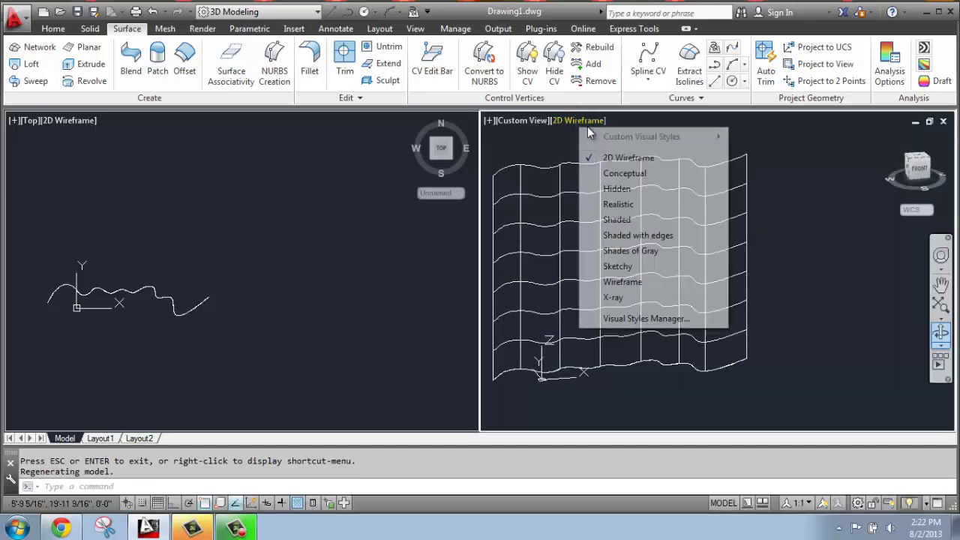
left_click(613, 174)
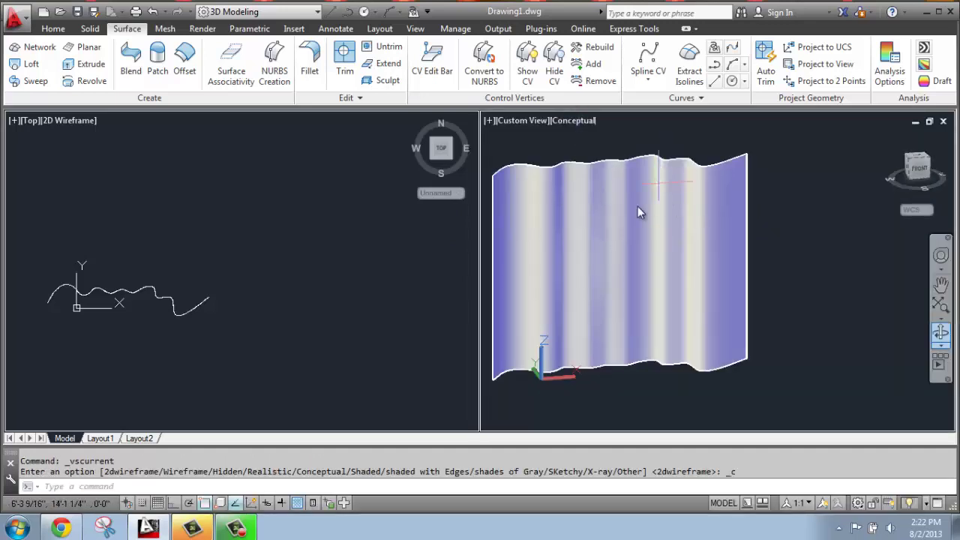
mouse_move(587, 219)
left_mouse_down()
mouse_move(620, 249)
mouse_move(615, 279)
mouse_move(605, 208)
mouse_move(580, 231)
left_mouse_up()
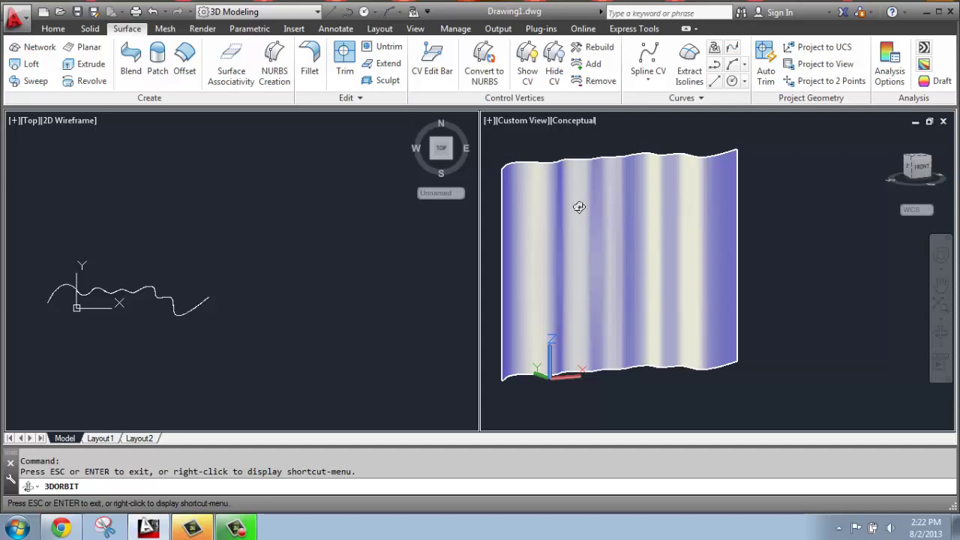
left_click_drag(708, 334, 512, 281)
left_click_drag(540, 233, 564, 280)
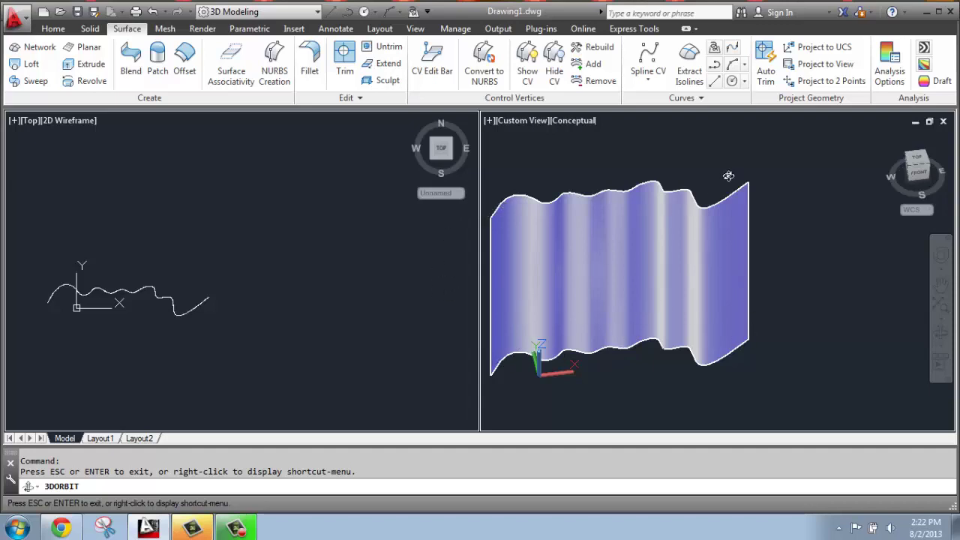
key("Escape")
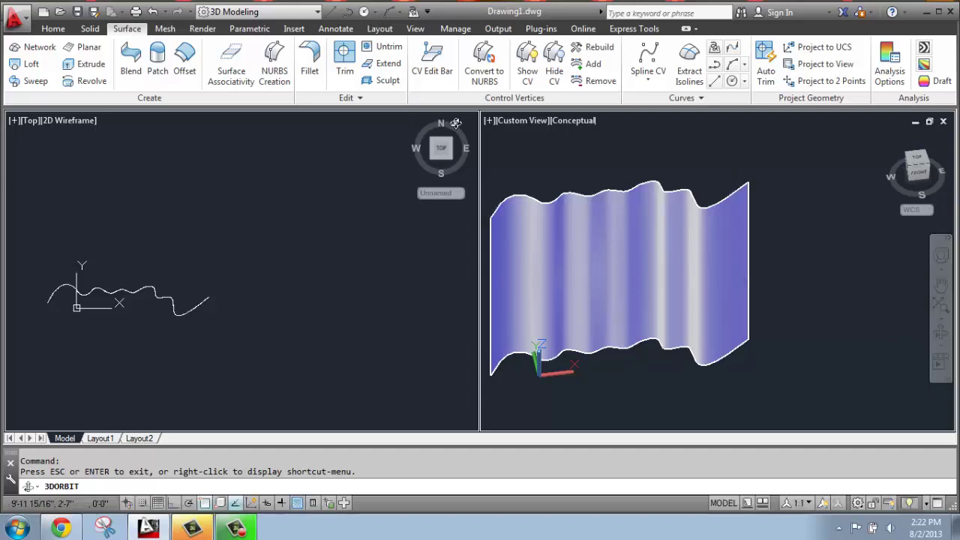
Step: Set the 3D viewport to SW Isometric in 2D Wireframe and pan the Top view
left_click(524, 121)
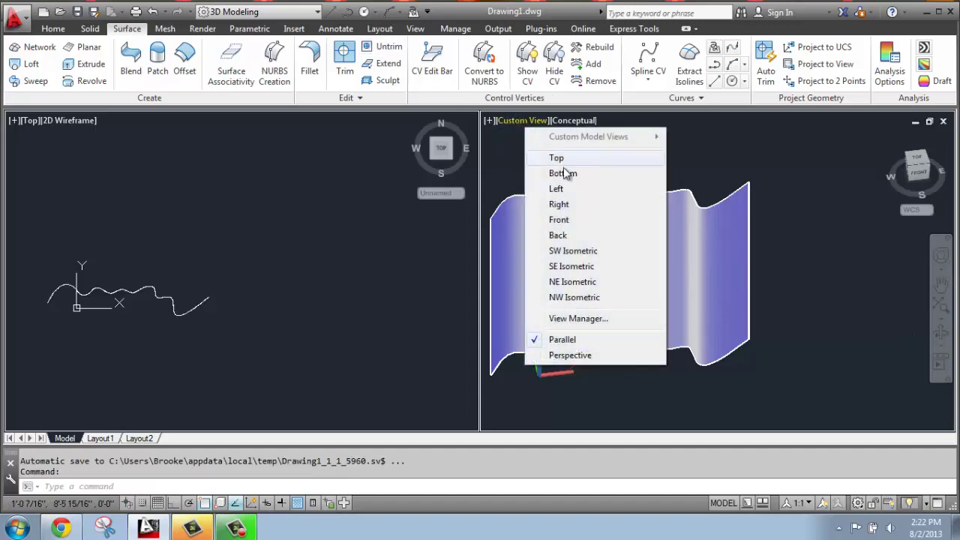
left_click(575, 249)
left_click(581, 121)
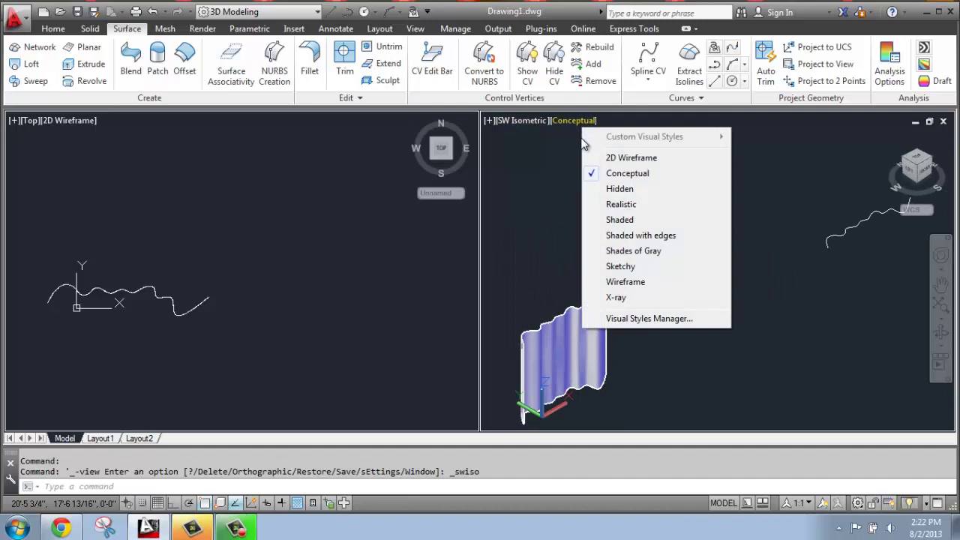
left_click(598, 158)
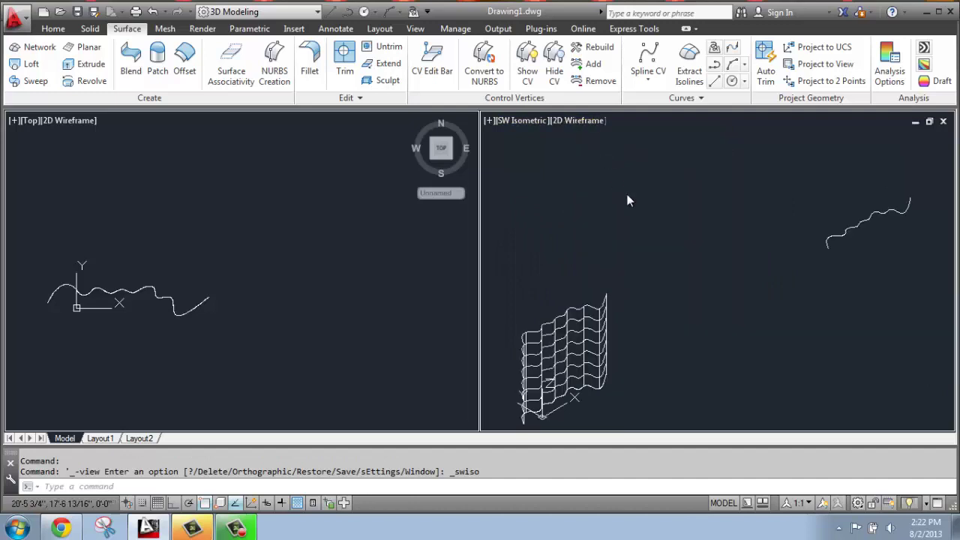
left_click(293, 311)
middle_click_drag(235, 240, 182, 280)
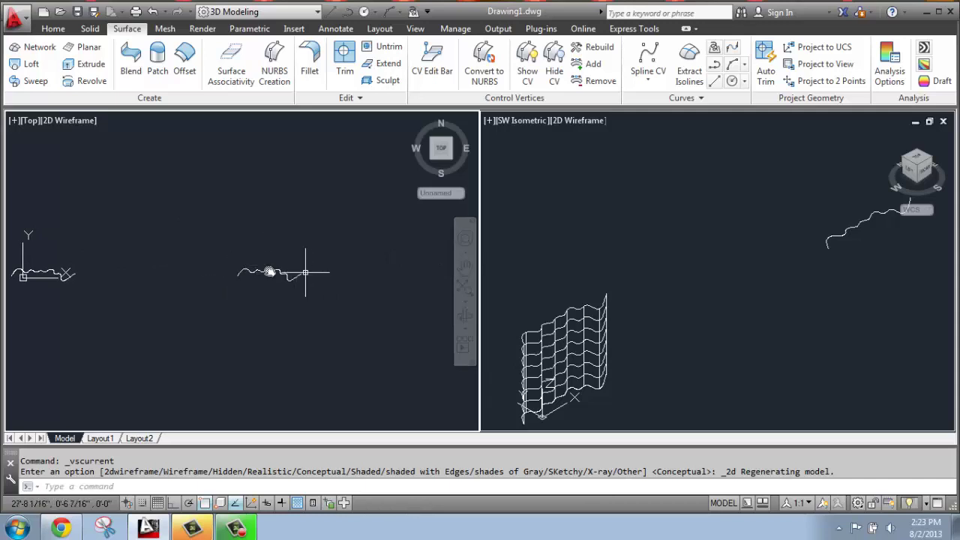
Step: Zoom in on the Top view, turn off OSNAP and OTRACK, and show the Home tab
scroll(271, 270, "up", 6)
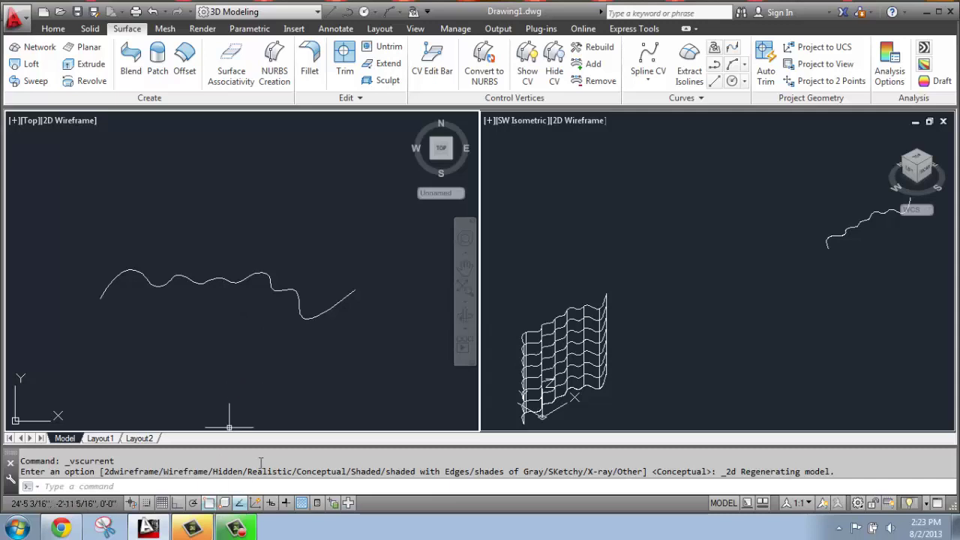
left_click(208, 504)
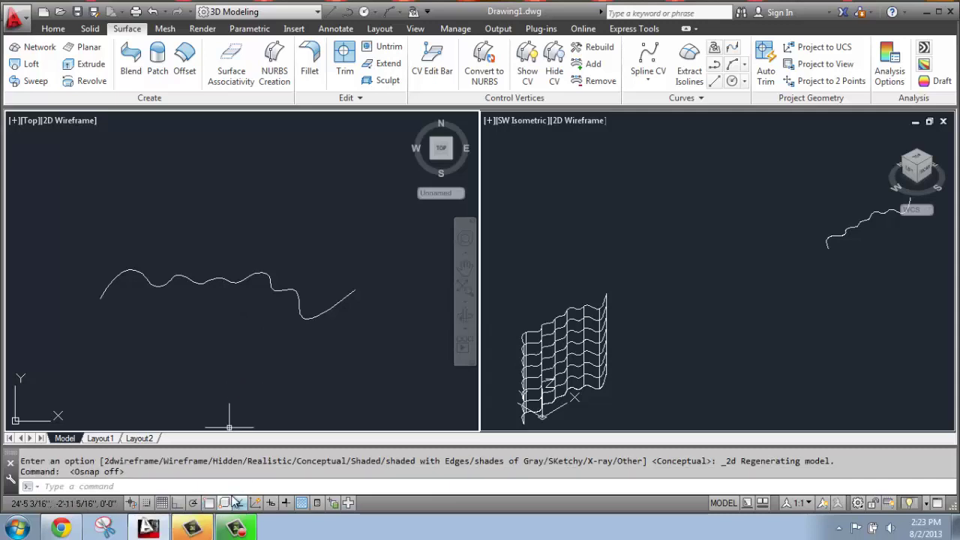
left_click(240, 504)
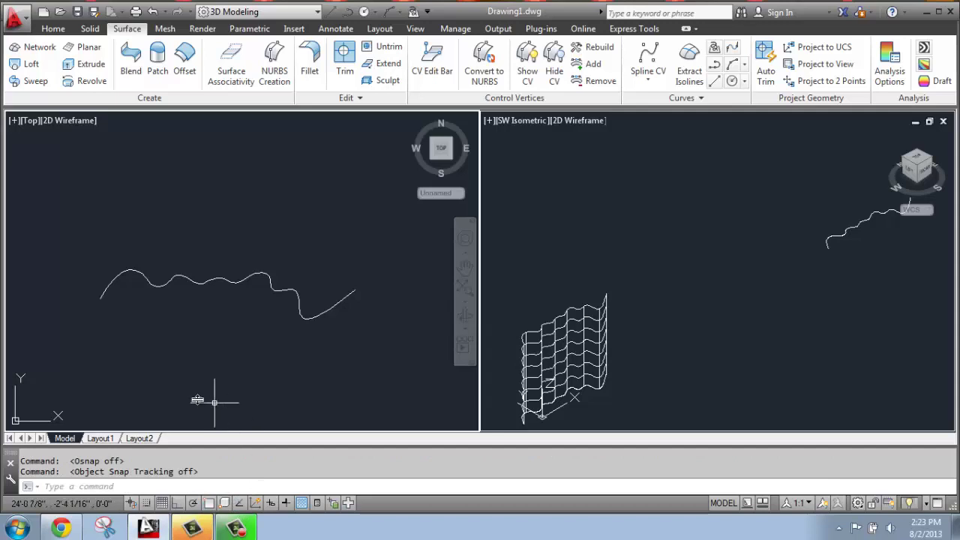
left_click(53, 29)
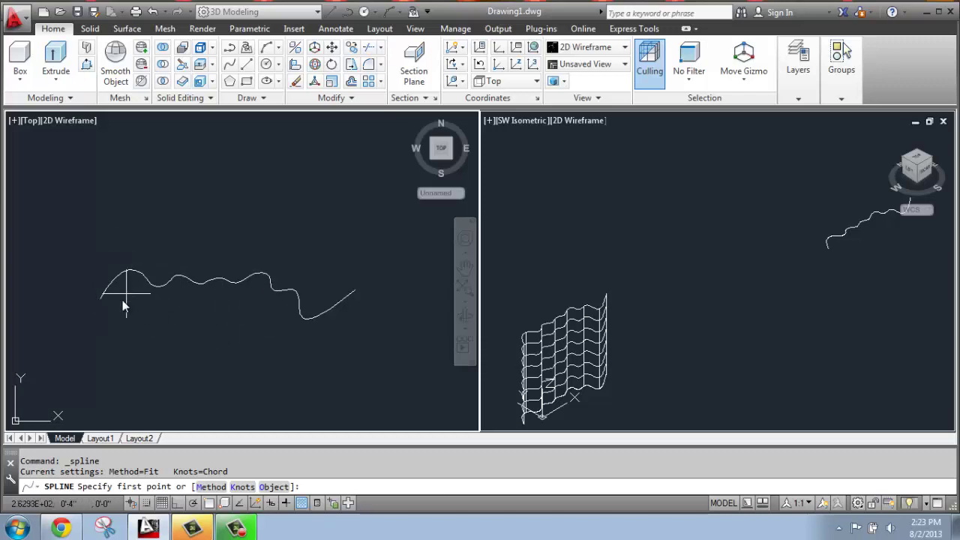
Step: Draw a six-point wavy spline crossing the first one in the Top view
left_click(92, 252)
left_click(173, 308)
left_click(242, 259)
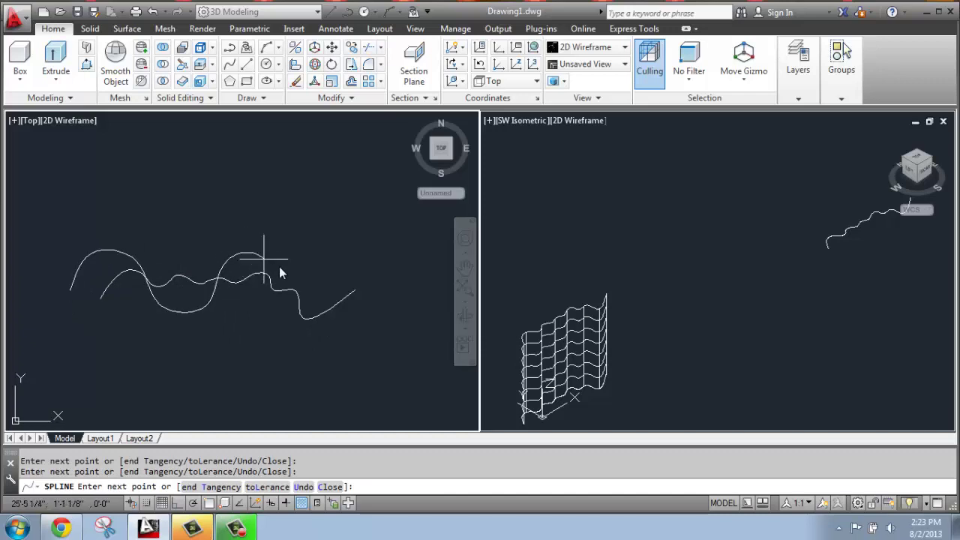
left_click(350, 316)
left_click(381, 293)
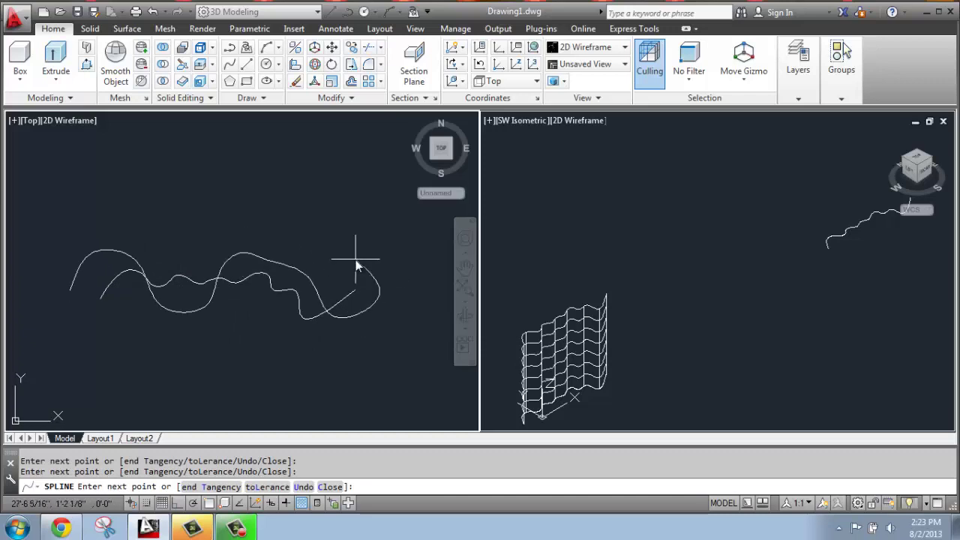
left_click(356, 260)
key("Return")
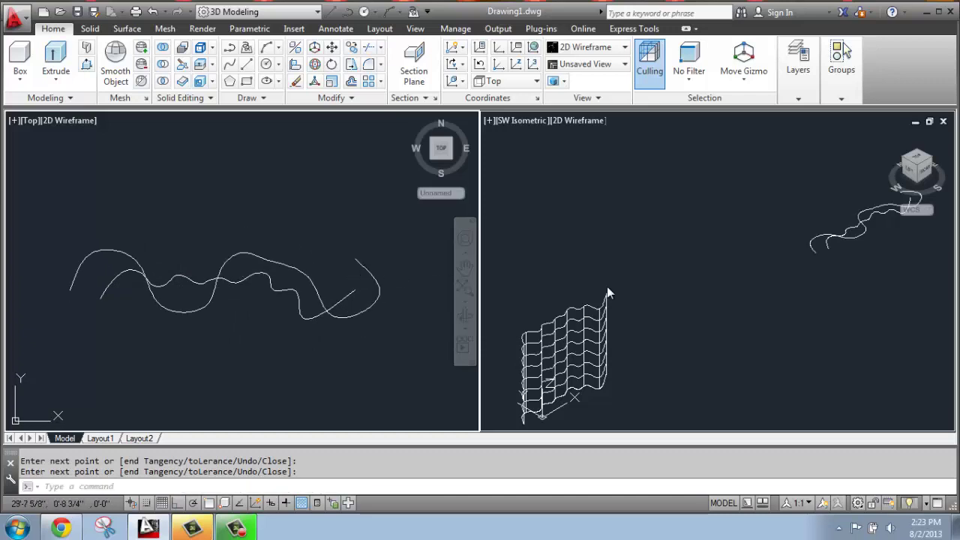
Step: Pan and zoom the isometric view to frame both splines
middle_click_drag(718, 267, 712, 233)
scroll(701, 264, "up", 4)
middle_click_drag(690, 268, 672, 236)
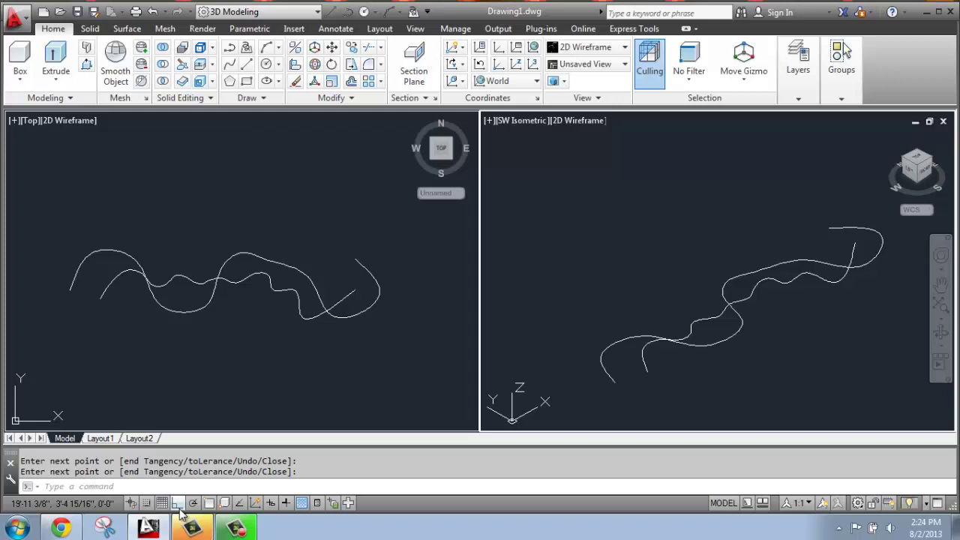
Step: With Ortho and OSNAP on, move the second spline straight up from its endpoint
left_click(179, 504)
left_click(209, 503)
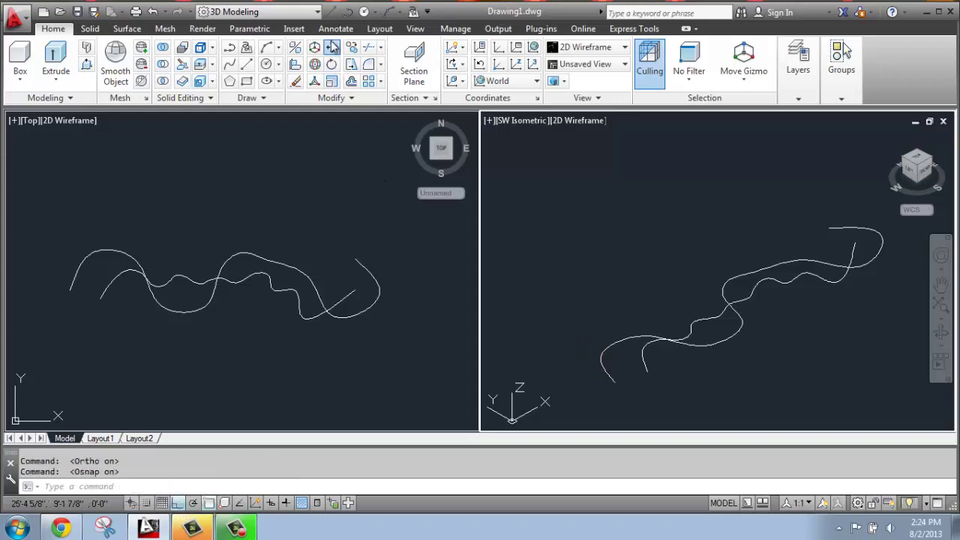
left_click(611, 363)
key("Return")
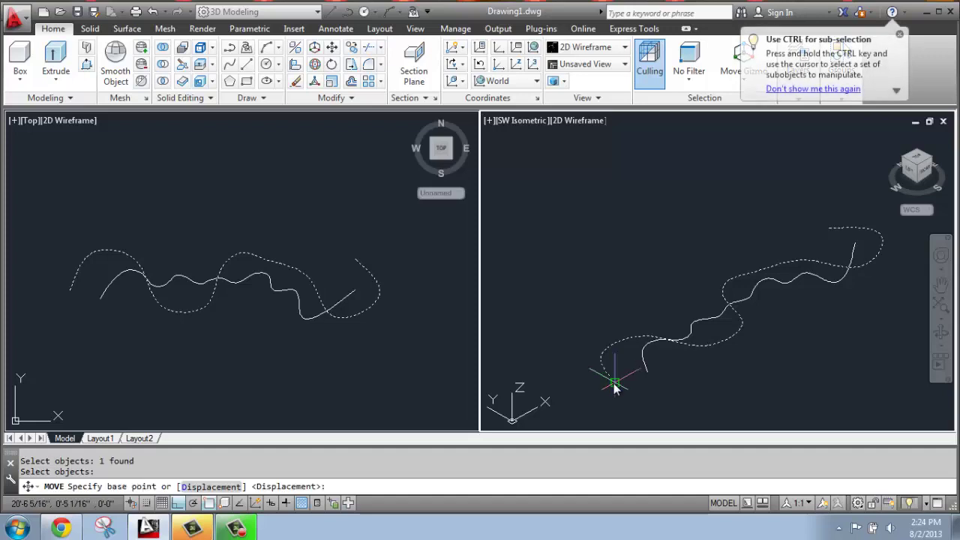
left_click(614, 385)
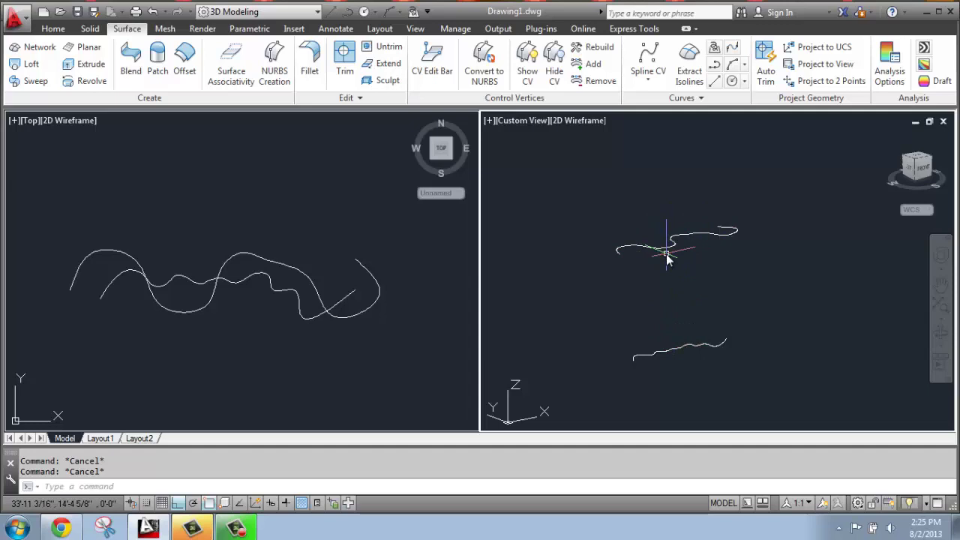
scroll(664, 311, "up", 2)
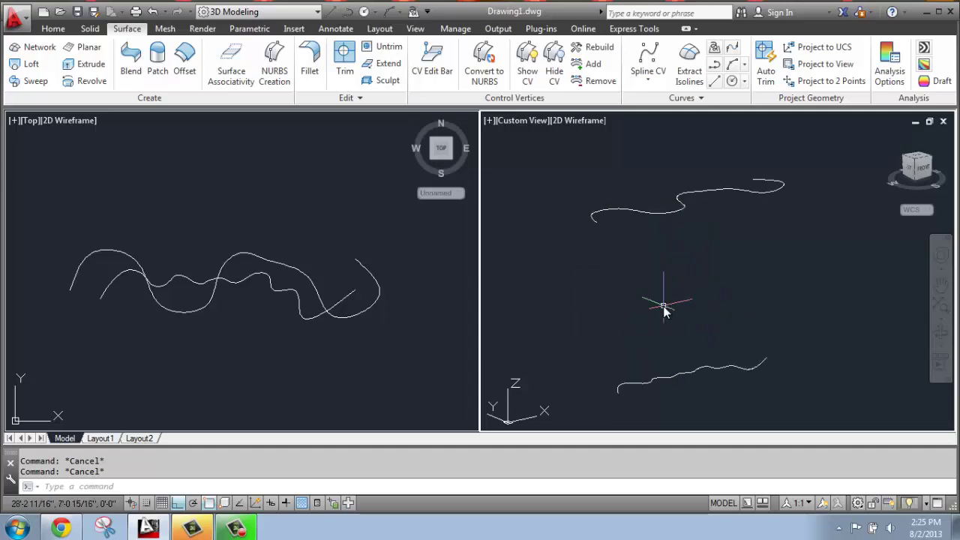
Step: Loft the upper and lower splines as cross sections only into a rippled surface
left_click(31, 65)
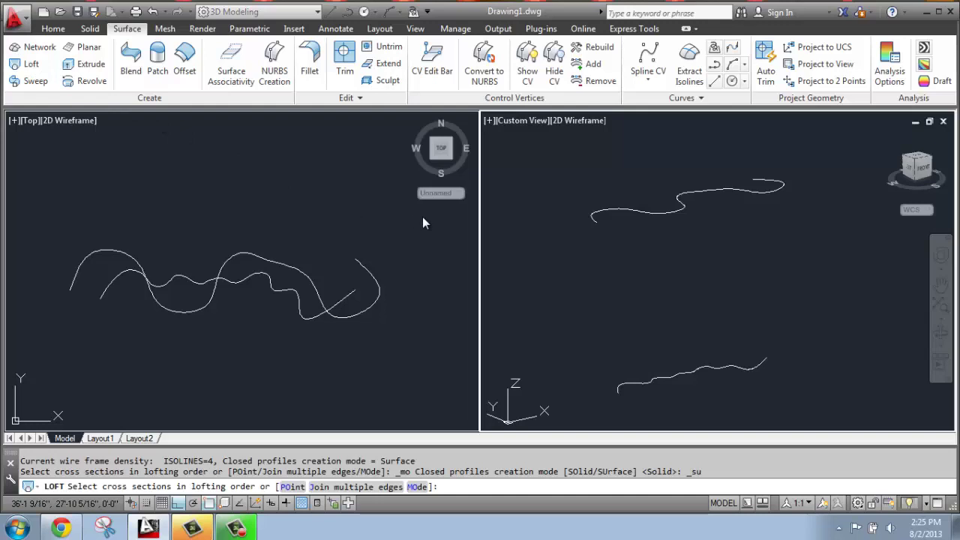
left_click(635, 211)
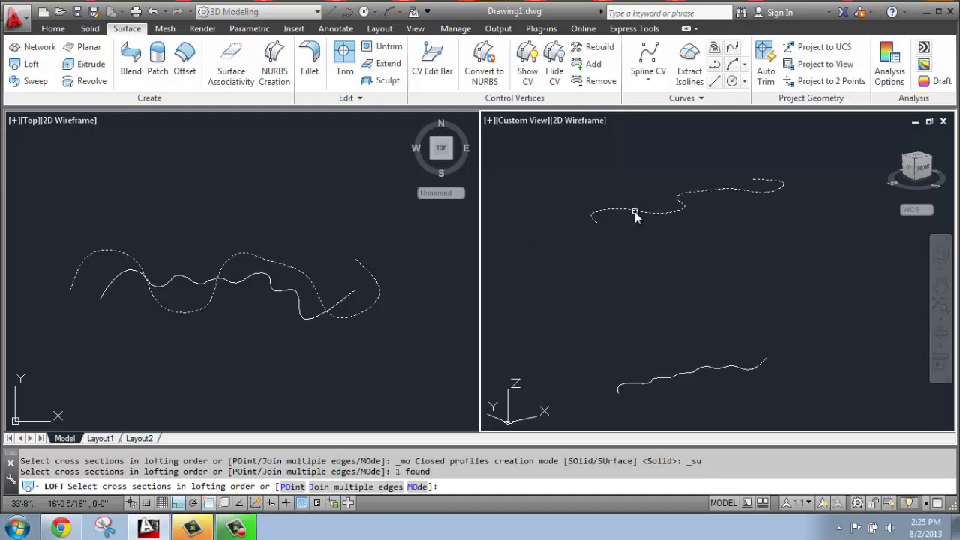
left_click(657, 380)
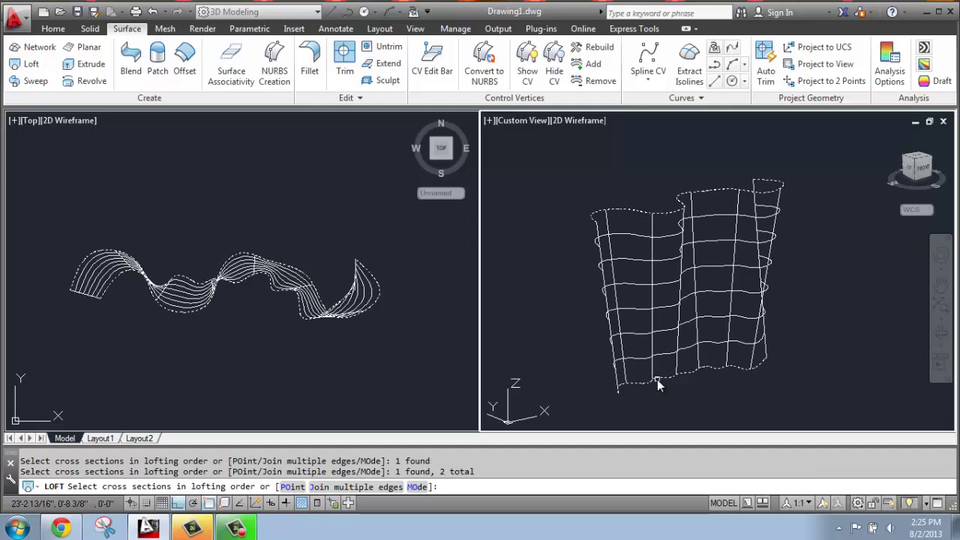
key("Return")
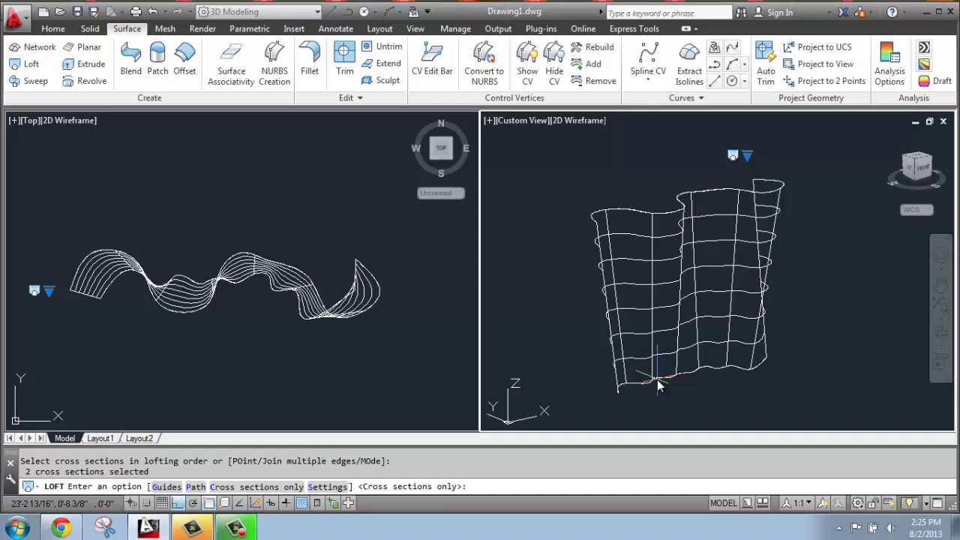
key("Return")
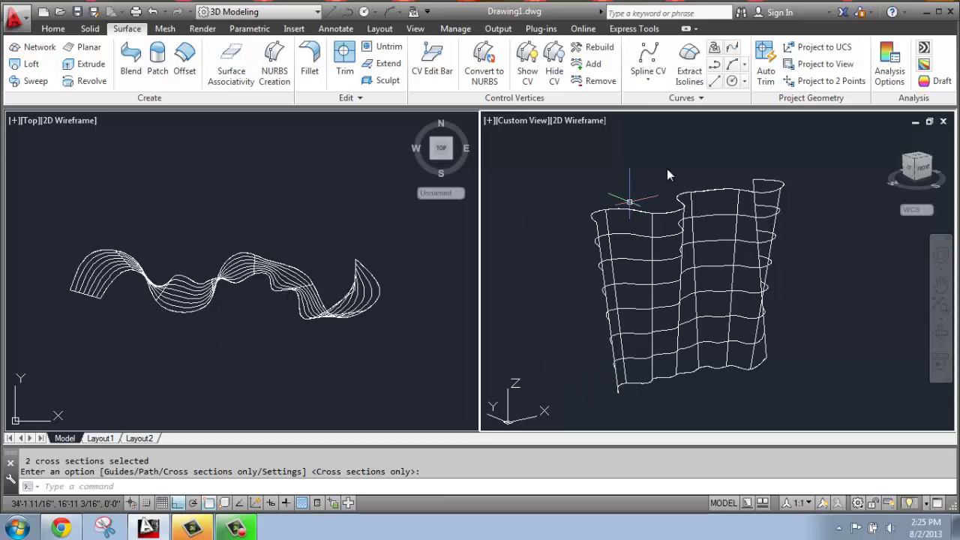
Step: Shade the 3D viewport in Conceptual style, then orbit and zoom out around the lofted surface
left_click(588, 123)
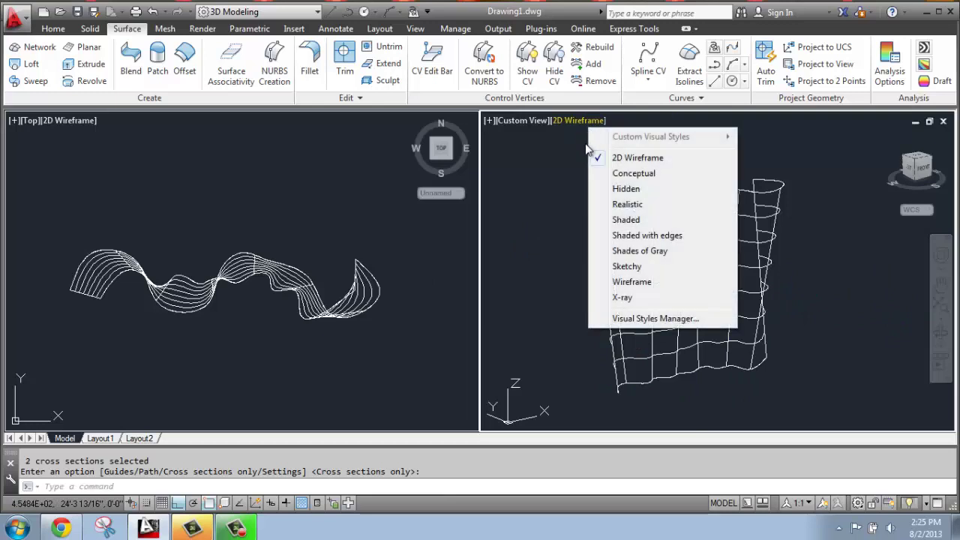
left_click(651, 177)
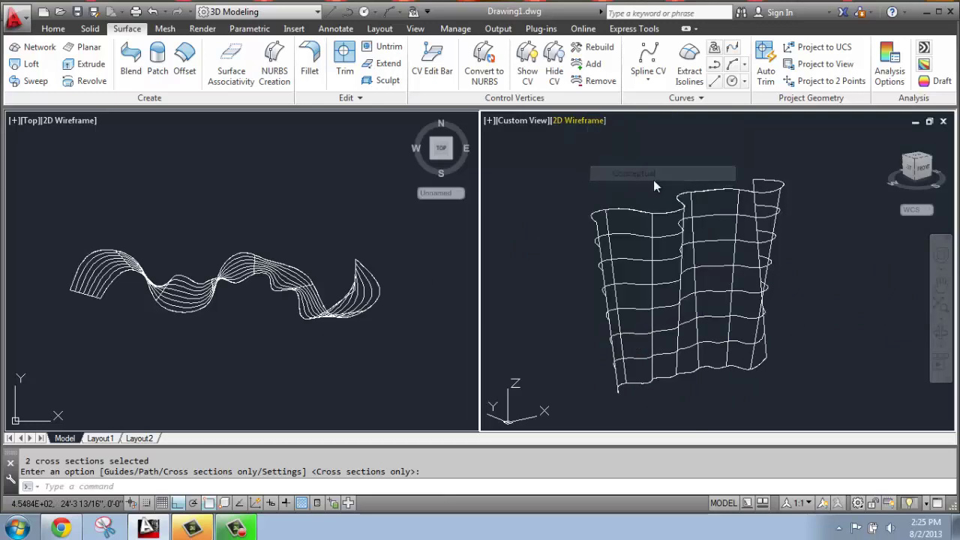
left_click(940, 334)
left_click_drag(810, 292, 746, 258)
scroll(746, 258, "down", 2)
scroll(737, 264, "down", 2)
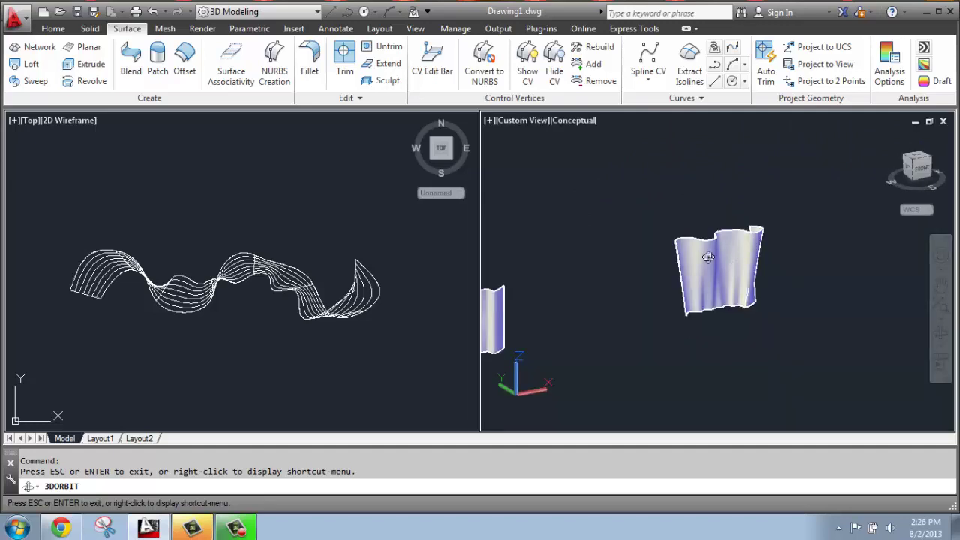
Step: Drag the extruded surface beside the lofted surface and zoom in on both rippled surfaces
key("Escape")
left_click(538, 319)
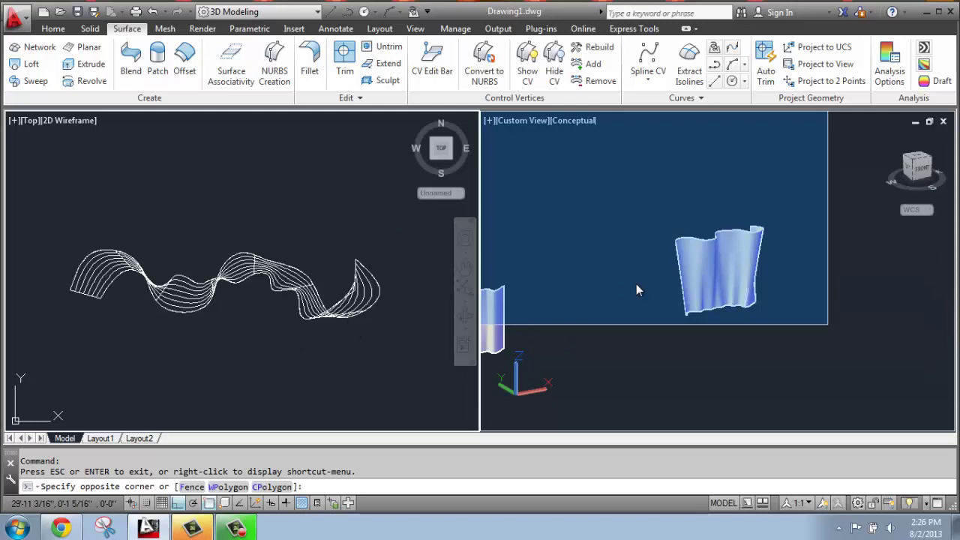
key("Escape")
left_click_drag(495, 319, 637, 336)
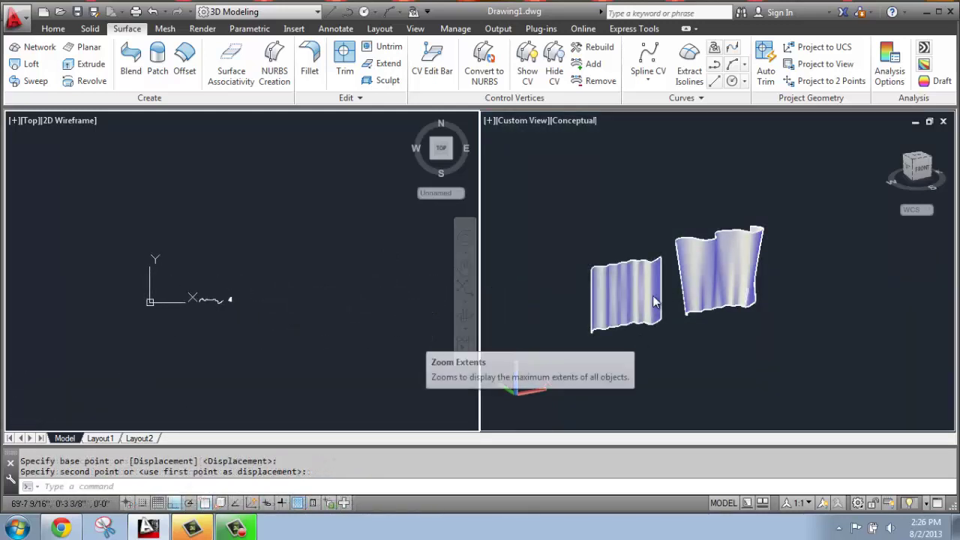
left_click(671, 289)
scroll(663, 291, "up", 3)
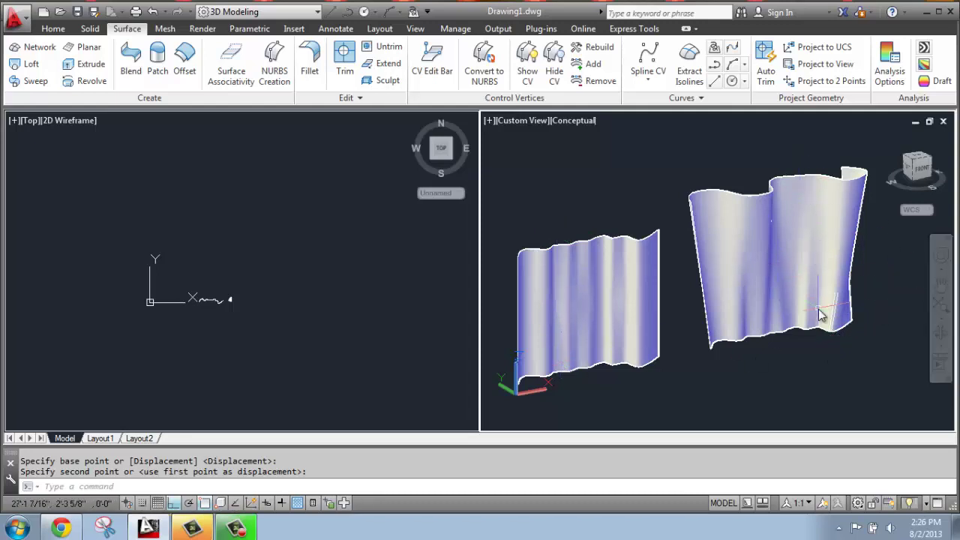
mouse_move(819, 310)
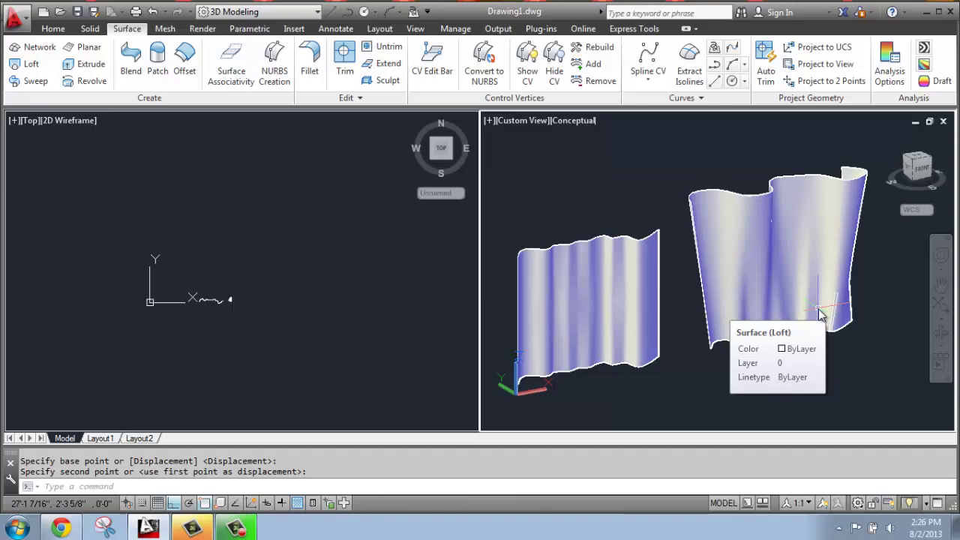